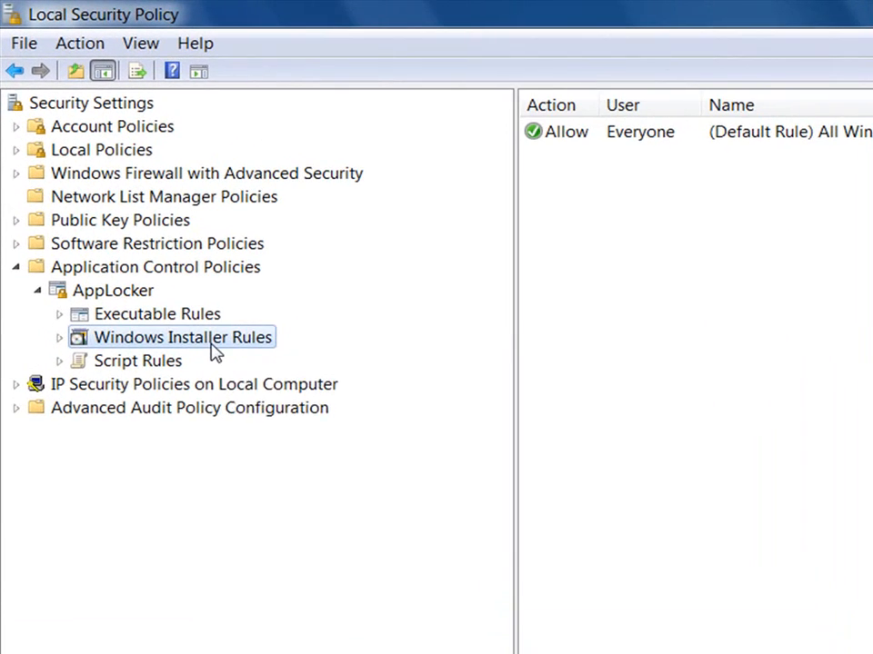
Start a new AppLocker Windows Installer rule with the Allow action for Everyone and a Publisher condition
{"action": "right_click", "coordinate": [140, 230]}
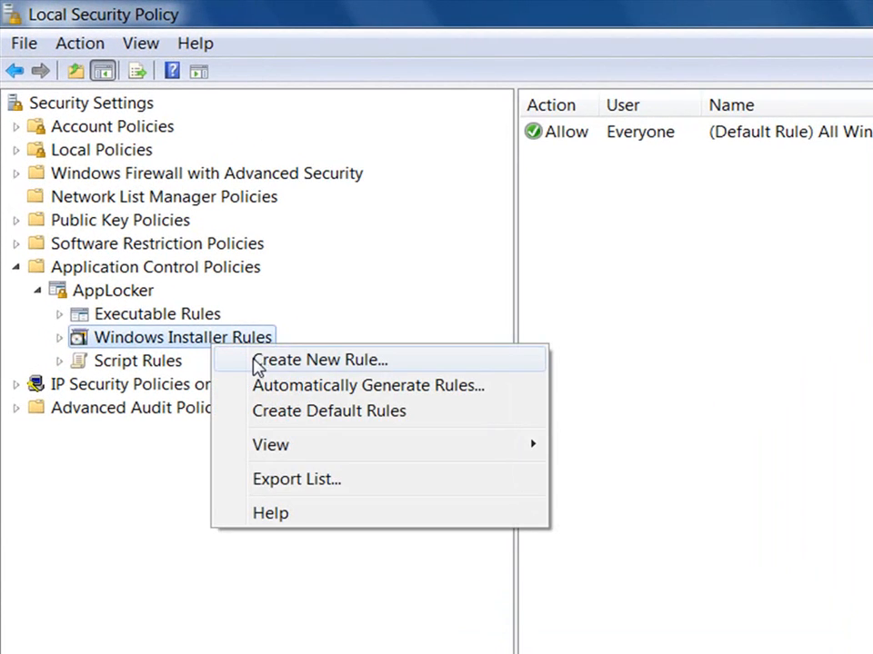
{"action": "left_click", "coordinate": [255, 364]}
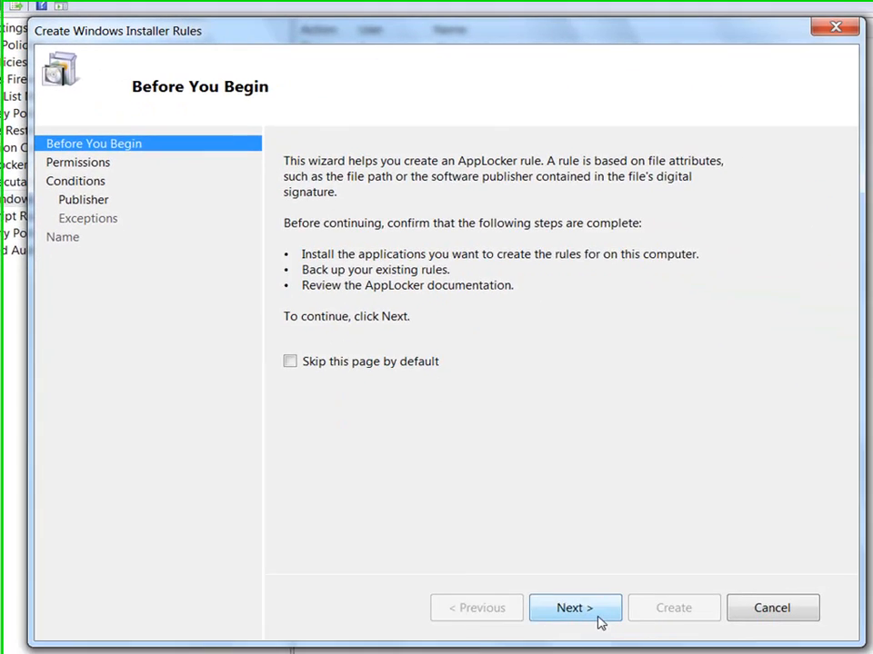
{"action": "left_click", "coordinate": [864, 653]}
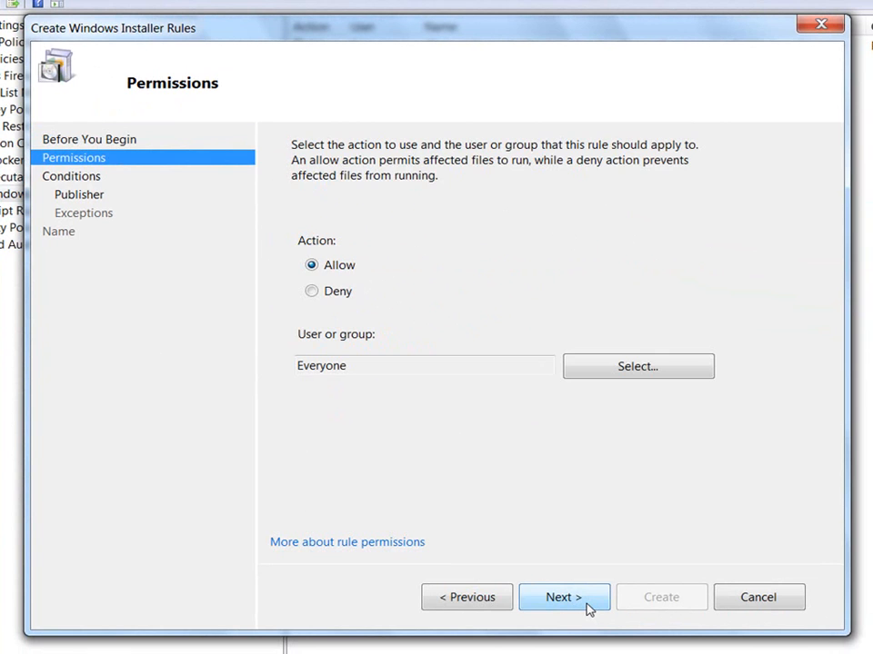
{"action": "left_click", "coordinate": [563, 598]}
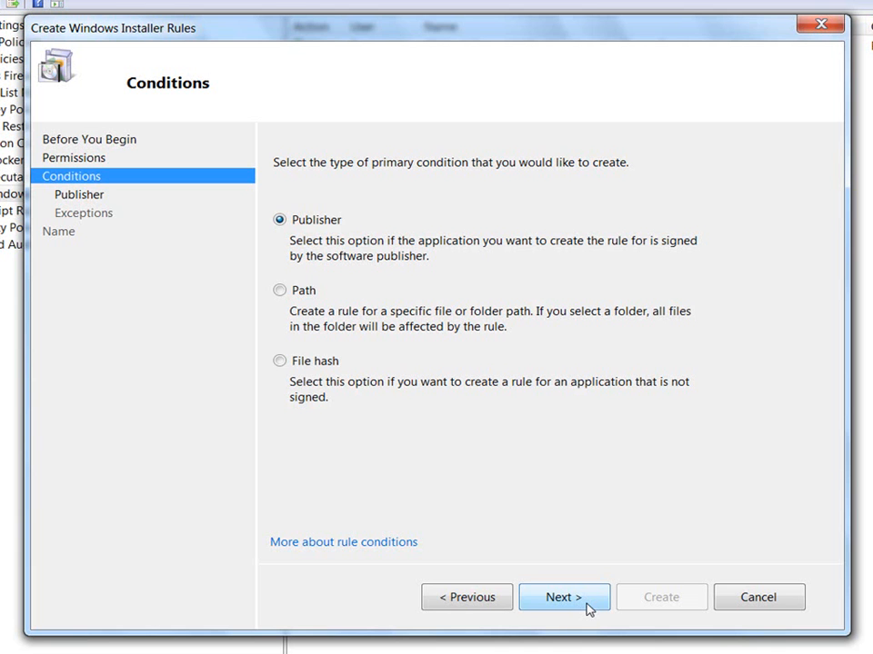
{"action": "left_click", "coordinate": [587, 605]}
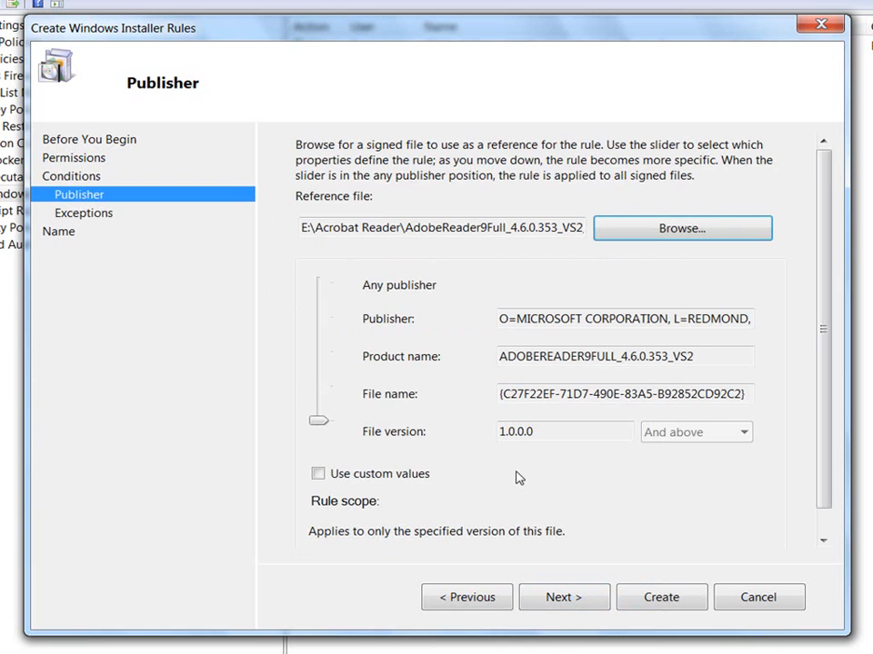
Scope the rule to the exact version of the signed AdobeReader9Full_4.6.0.353_VS2 package, without exceptions, and create it as "Allow User to Stream Adobe Reader from MSI"
{"action": "left_click", "coordinate": [318, 418]}
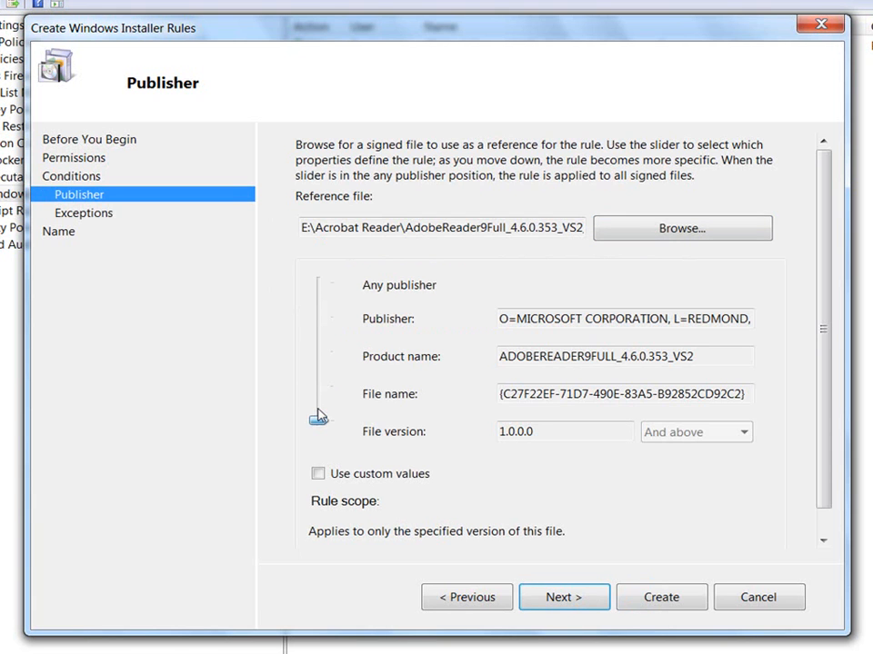
{"action": "left_click_drag", "start_coordinate": [318, 418], "coordinate": [337, 415]}
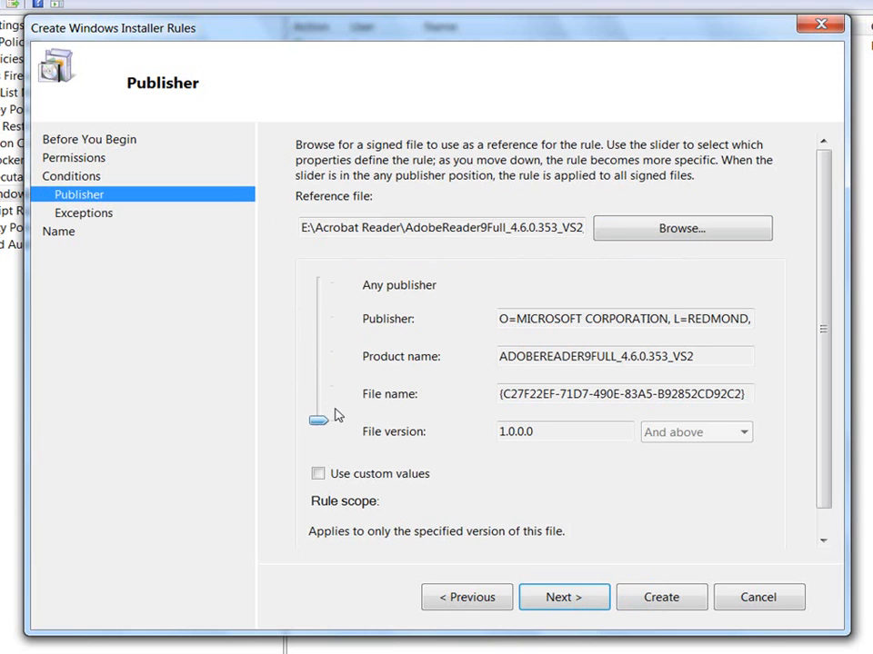
{"action": "left_click", "coordinate": [563, 598]}
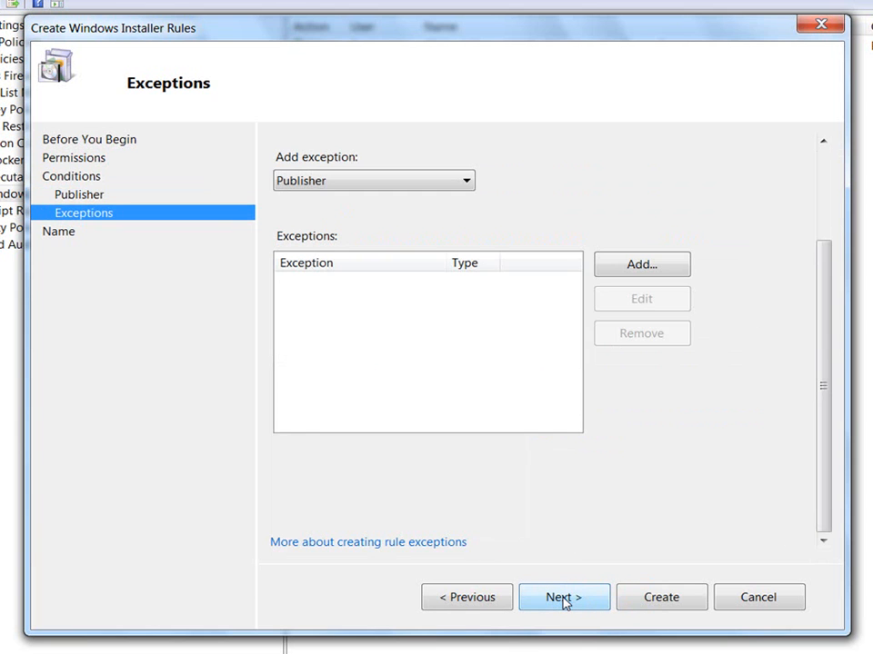
{"action": "left_click", "coordinate": [563, 598]}
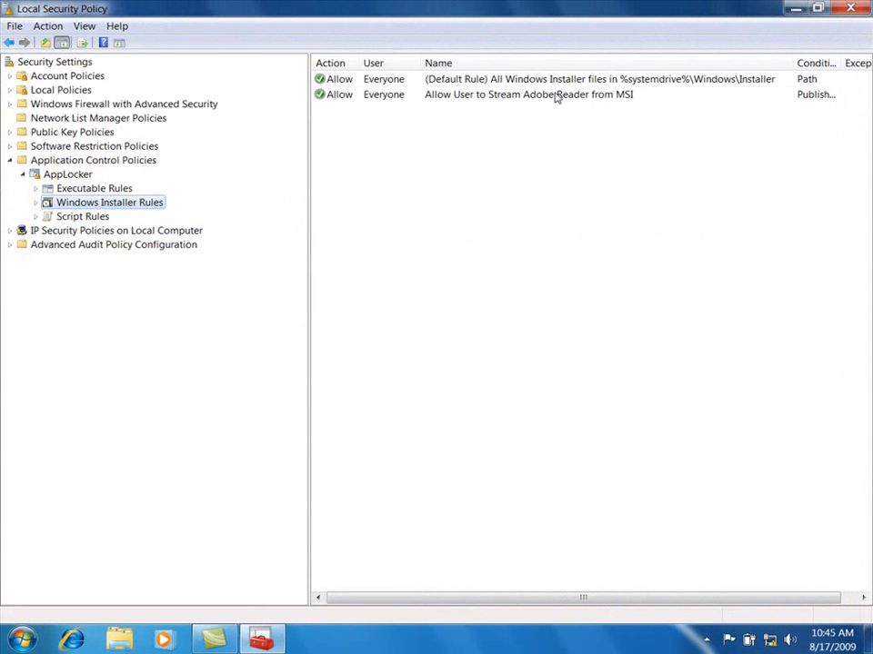
{"action": "left_click", "coordinate": [556, 97]}
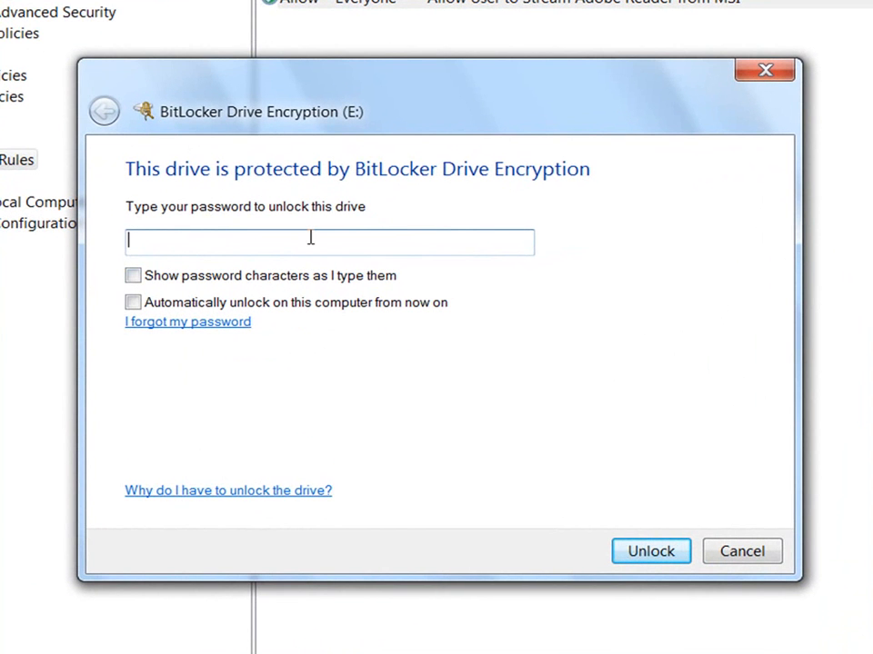
Unlock the BitLocker-protected drive E: with the drive password and open its Acrobat Reader folder
{"action": "type", "text": "•••••••••"}
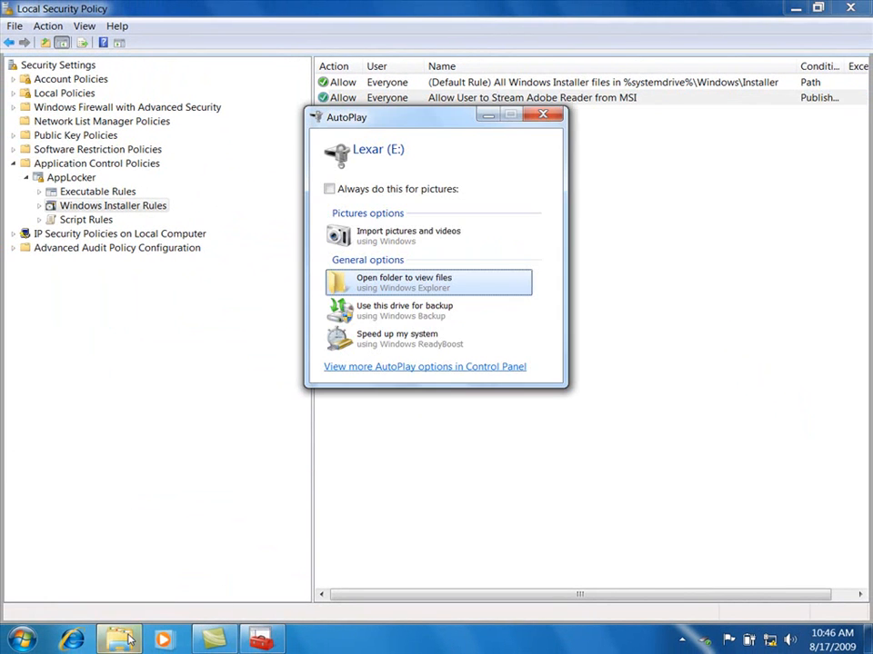
{"action": "left_click", "coordinate": [400, 280]}
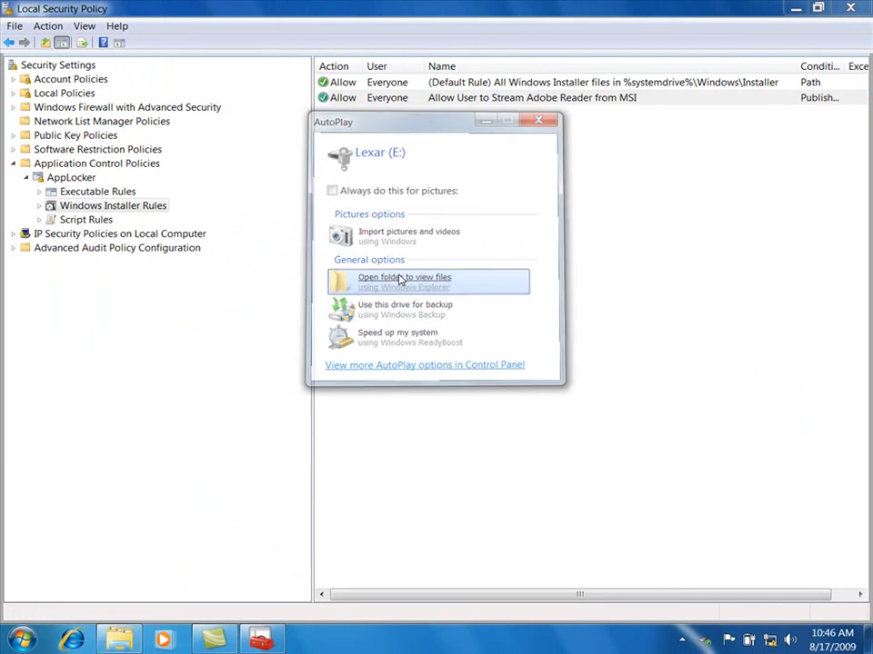
{"action": "double_click", "coordinate": [316, 175]}
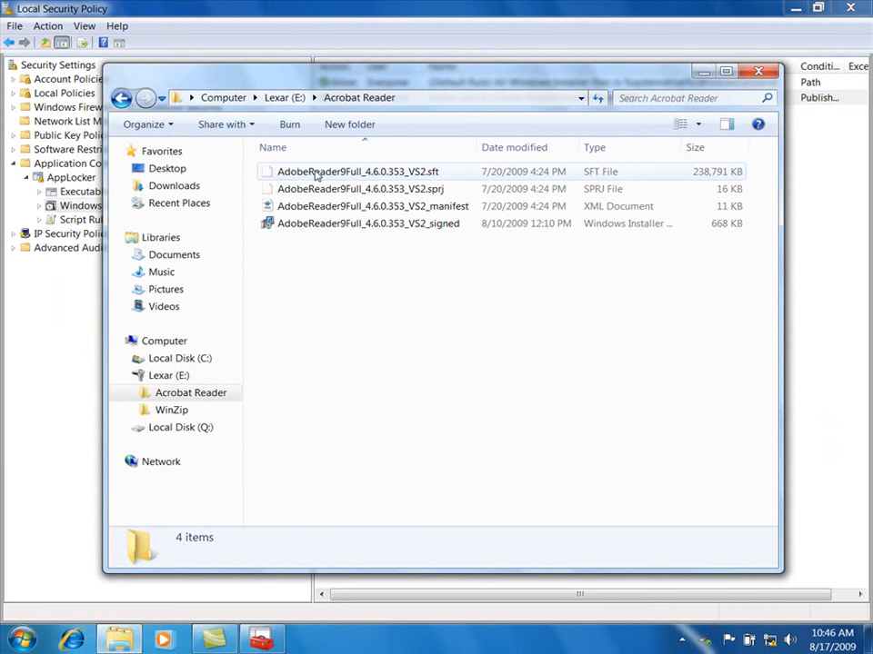
Run the AdobeReader9Full_4.6.0.353_VS2_signed installer package and proceed past the welcome page of its setup wizard
{"action": "left_click", "coordinate": [323, 225]}
{"action": "double_click", "coordinate": [323, 224]}
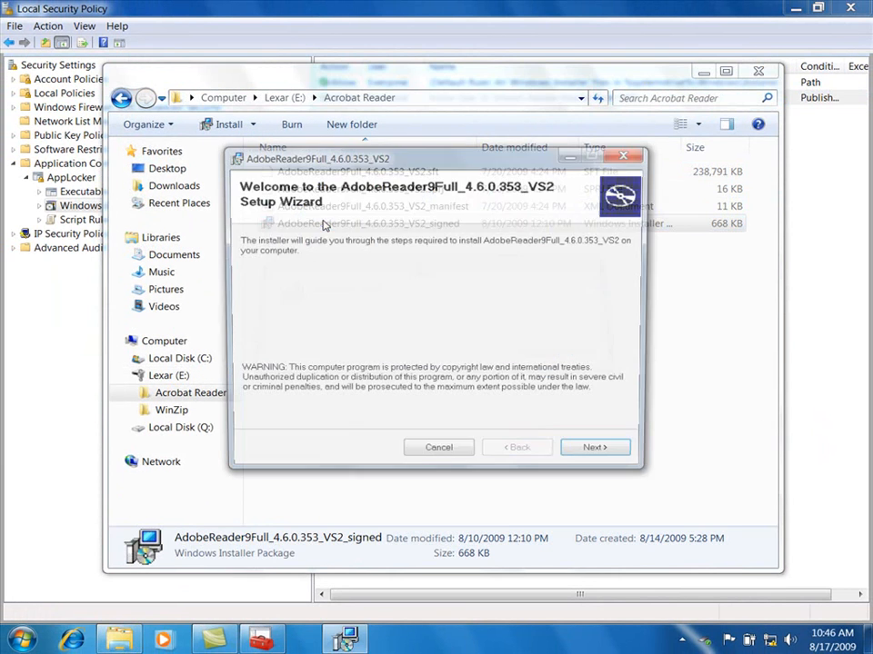
{"action": "left_click", "coordinate": [596, 457]}
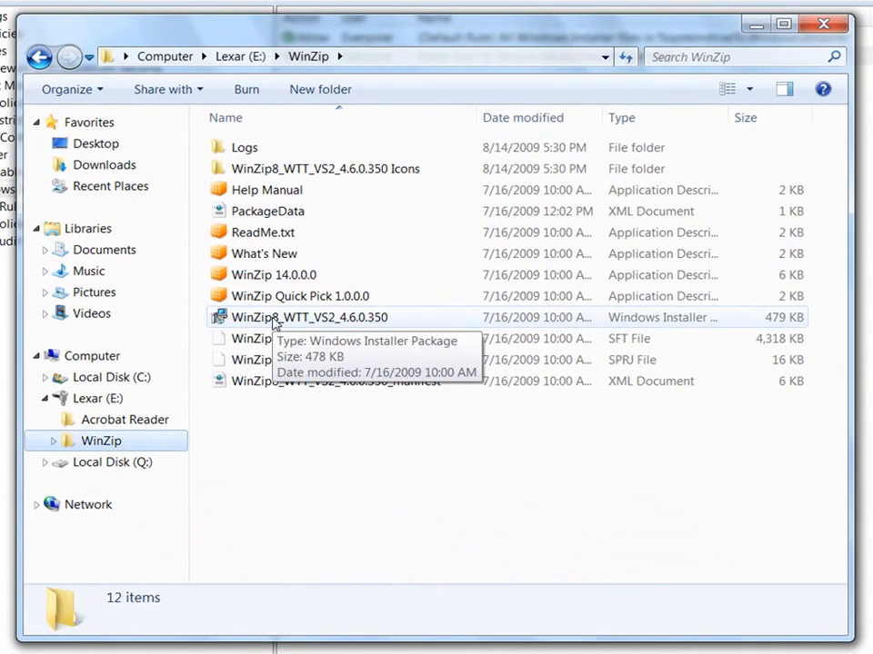
Try to install the WinZip8_WTT_VS2_4.6.0.350 package from the WinZip folder on drive E:
{"action": "double_click", "coordinate": [274, 320]}
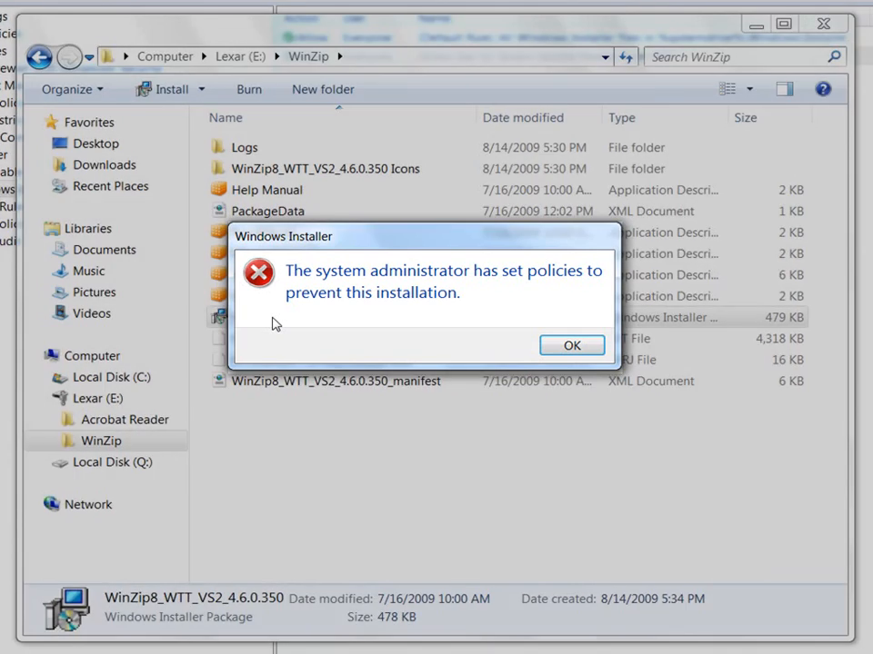
Create a Windows Installer rule allowing Everyone, with a Path condition for %HOT%\WinZip\WinZip8_WTT_VS2_4.6.0.350.msi
{"action": "right_click", "coordinate": [162, 253]}
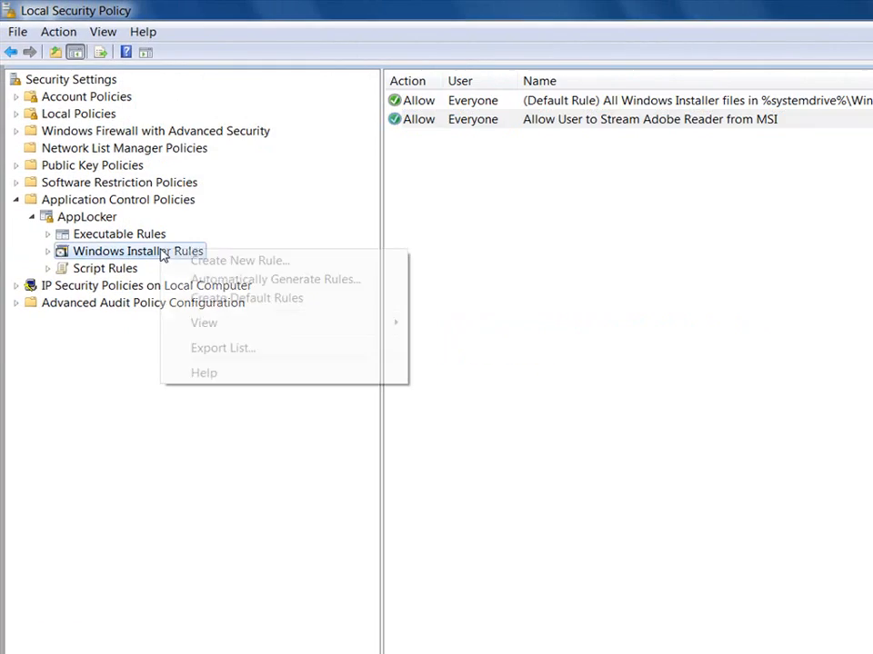
{"action": "left_click", "coordinate": [205, 265]}
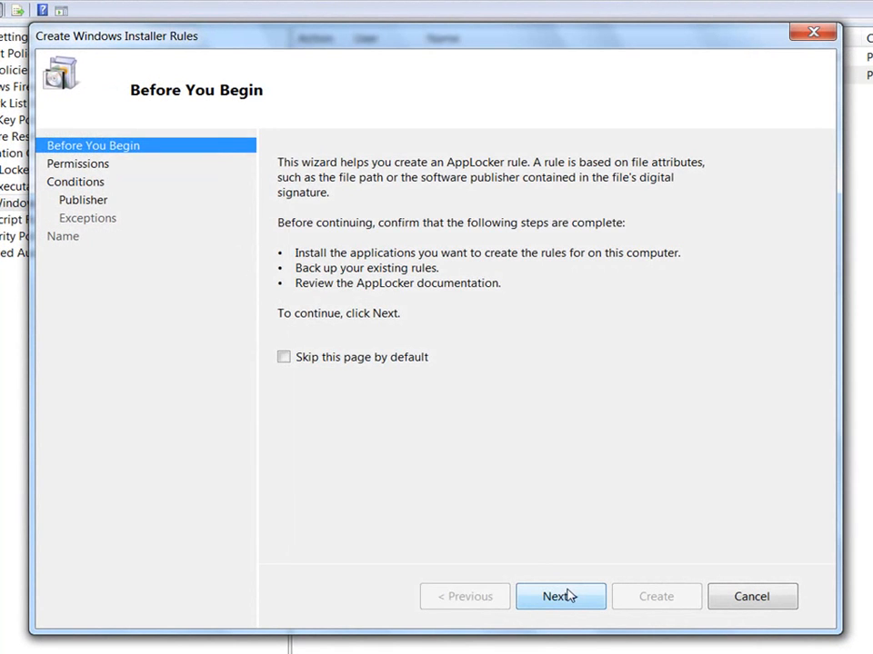
{"action": "left_click", "coordinate": [569, 598]}
{"action": "left_click", "coordinate": [570, 598]}
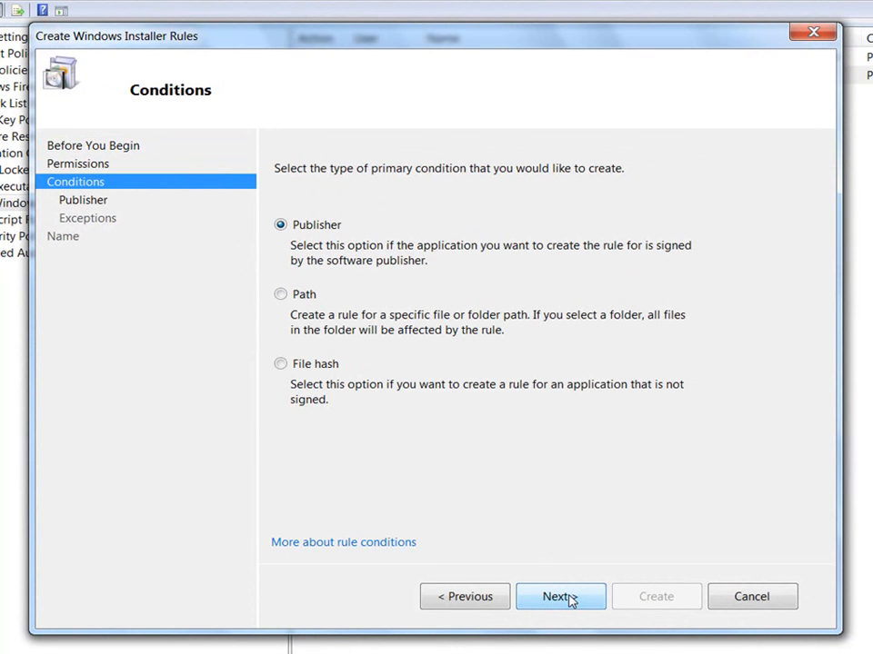
{"action": "left_click", "coordinate": [303, 297]}
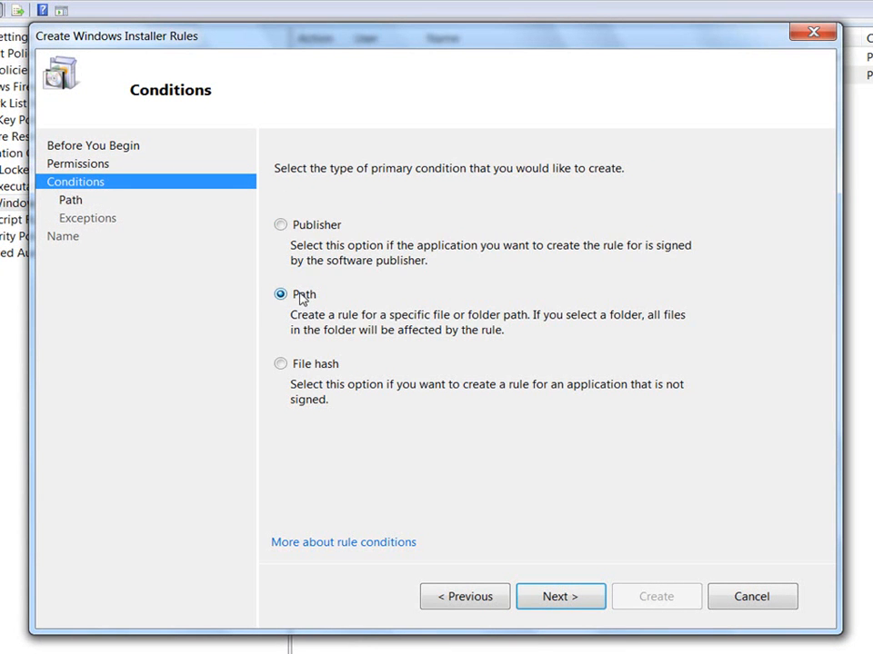
{"action": "left_click", "coordinate": [555, 602]}
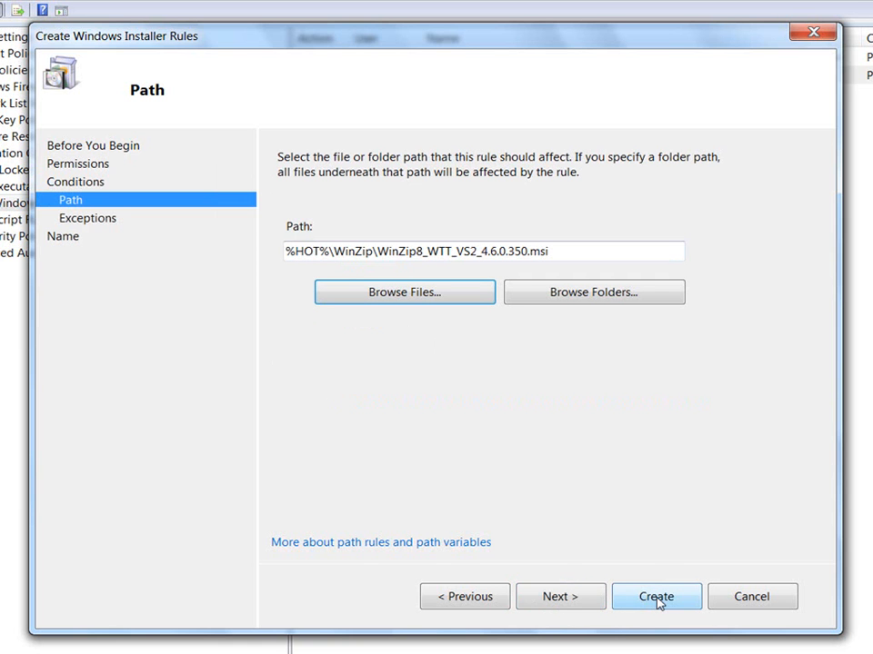
{"action": "left_click", "coordinate": [656, 597]}
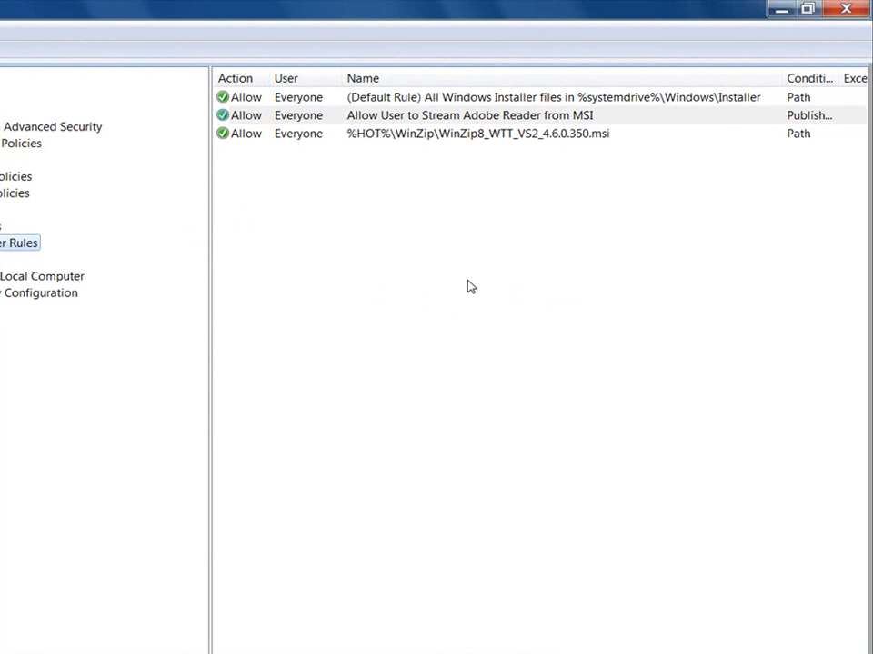
{"action": "left_click", "coordinate": [474, 135]}
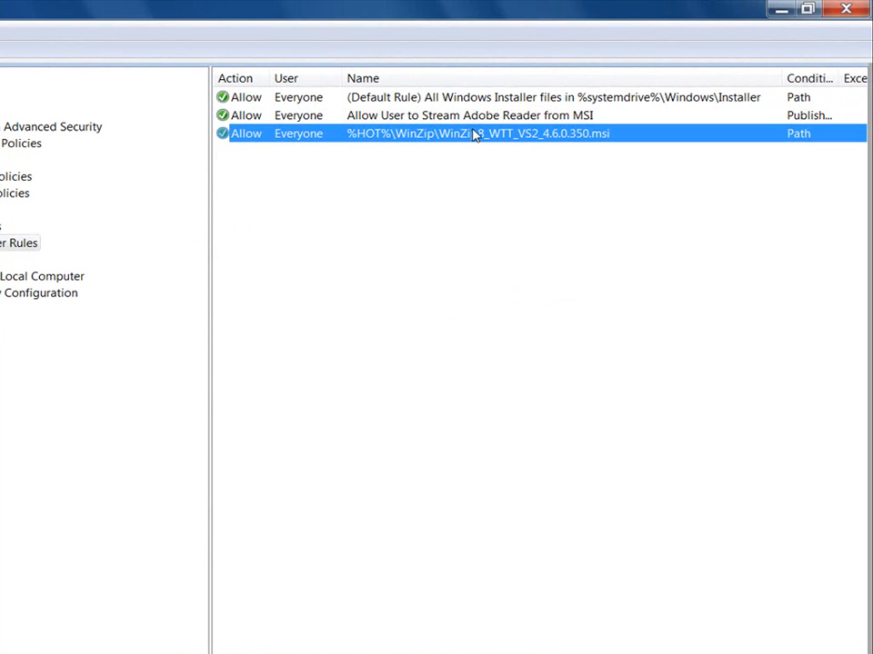
{"action": "double_click", "coordinate": [473, 134]}
{"action": "left_click", "coordinate": [281, 295]}
{"action": "type", "text": "Allow User to Stream Adobe Reader from MSI"}
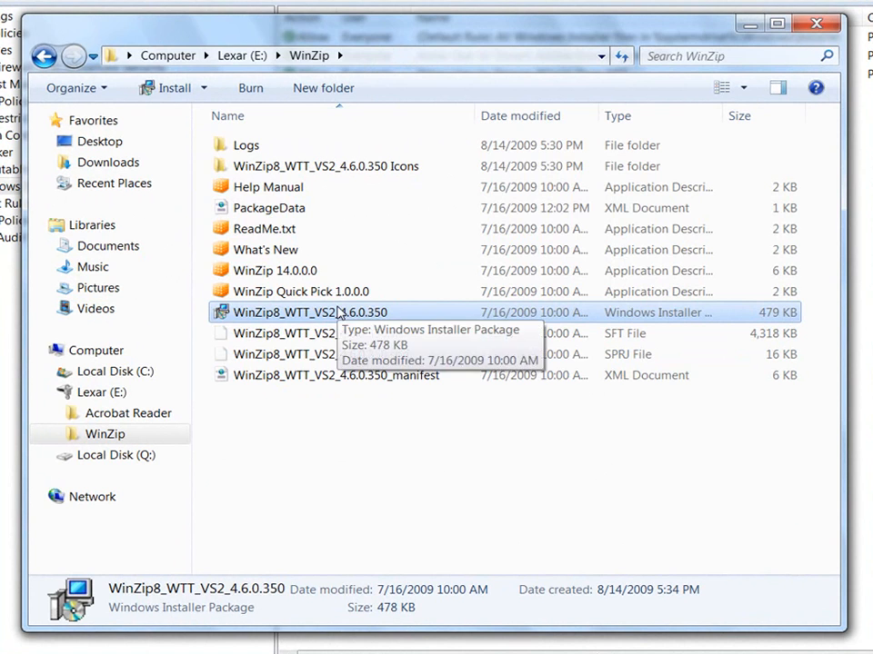
Run the WinZip8_WTT_VS2_4.6.0.350 installer package again and start the installation from its setup wizard
{"action": "double_click", "coordinate": [348, 312]}
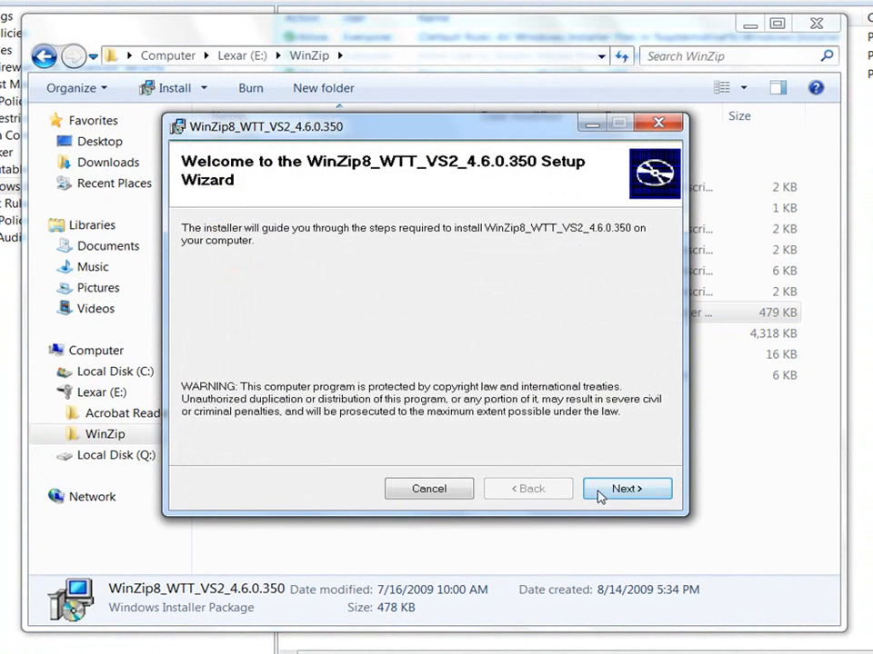
{"action": "left_click", "coordinate": [615, 491]}
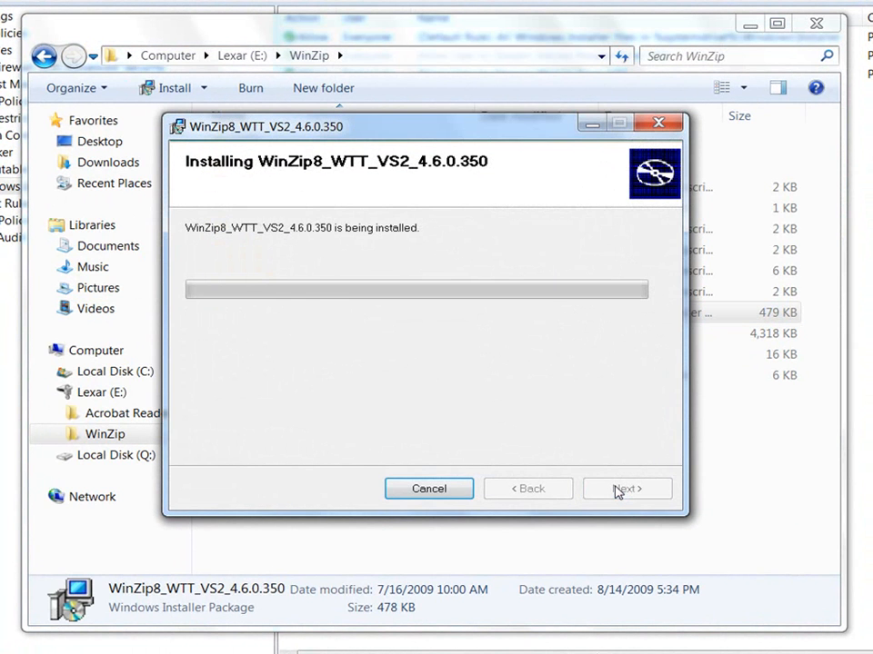